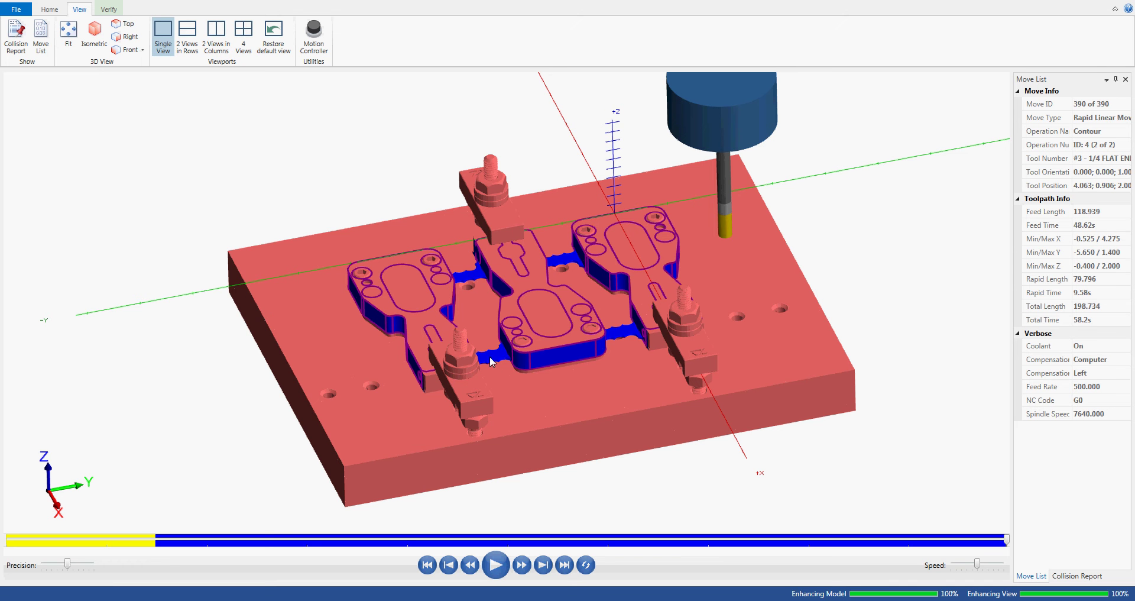
Examine the simulated stock around the three nested parts and the tabs holding them together.
{"action": "middle_click_drag", "start_coordinate": [472, 297], "coordinate": [447, 284]}
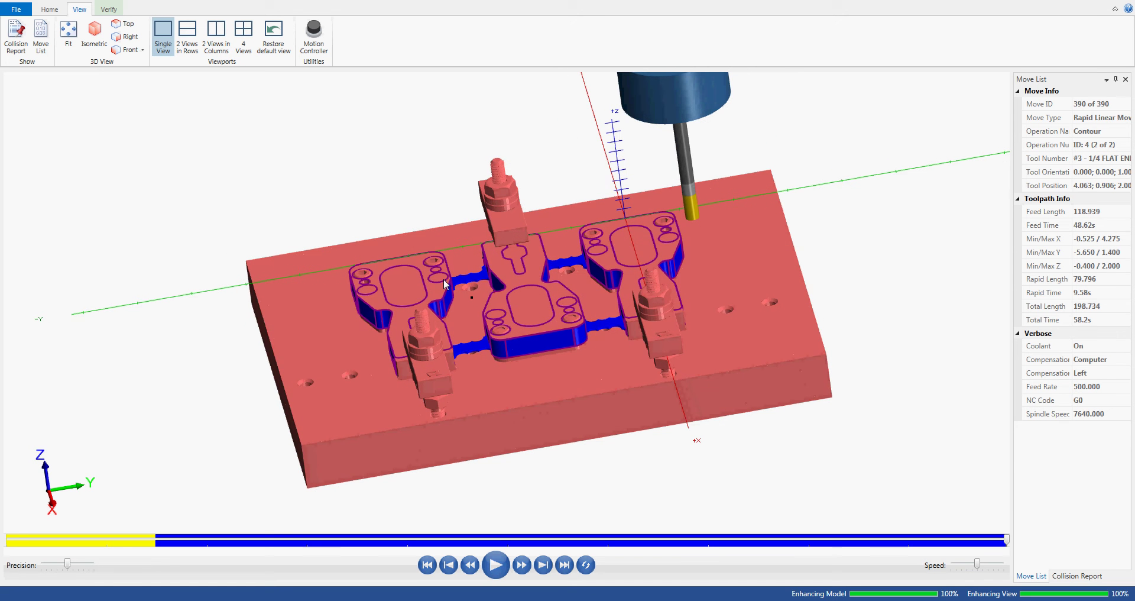
{"action": "middle_click_drag", "start_coordinate": [537, 319], "coordinate": [549, 324]}
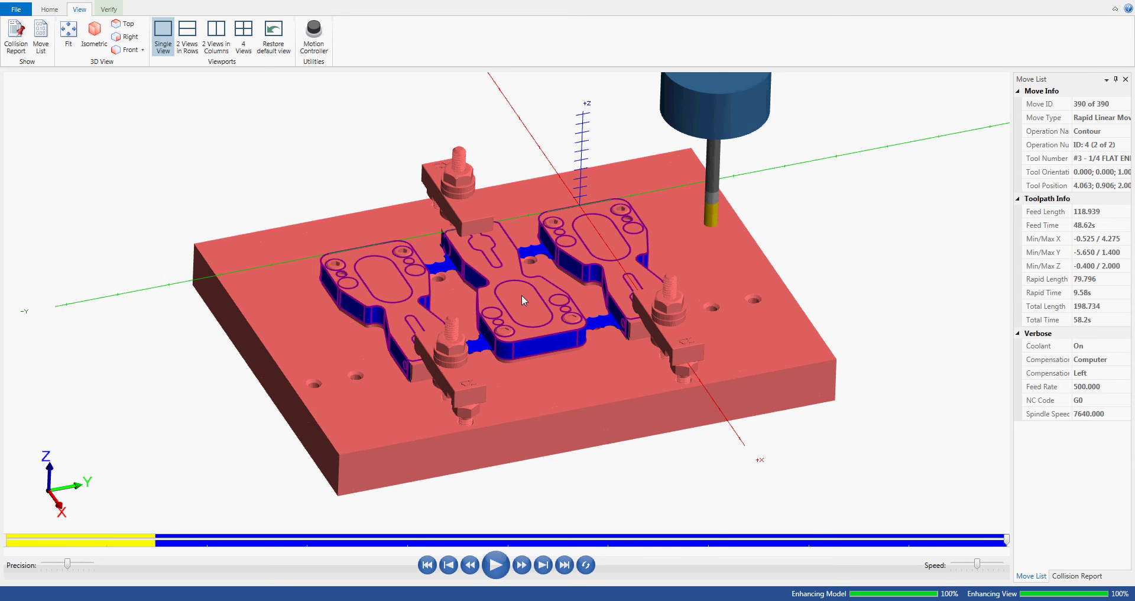
{"action": "scroll", "coordinate": [524, 295], "scroll_direction": "down", "scroll_amount": 2}
{"action": "scroll", "coordinate": [523, 295], "scroll_direction": "up", "scroll_amount": 4}
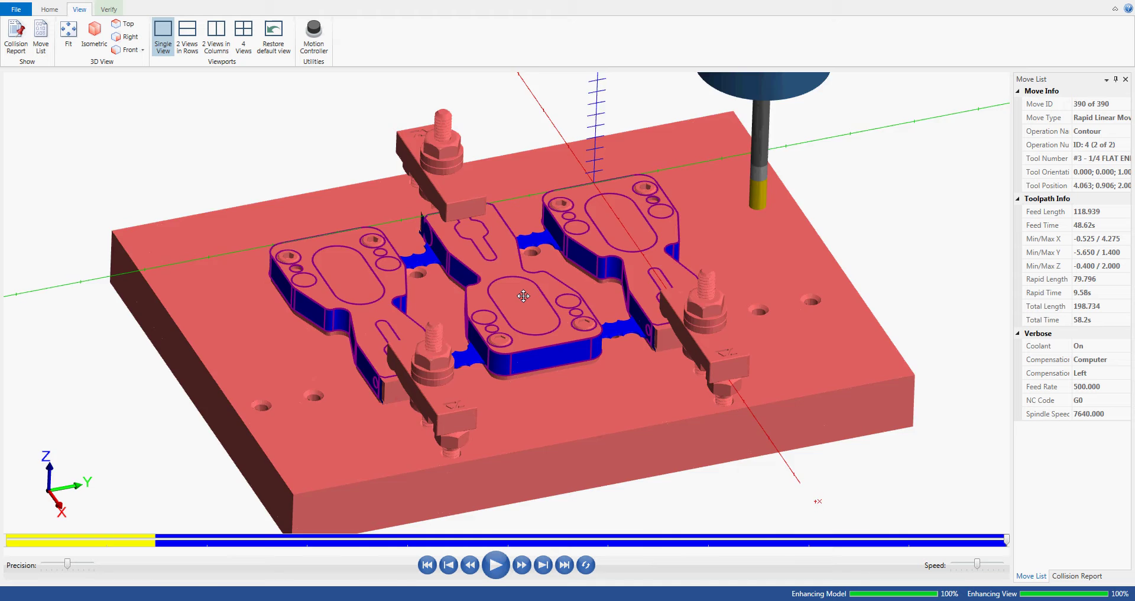
{"action": "middle_click_drag", "start_coordinate": [523, 295], "coordinate": [488, 289]}
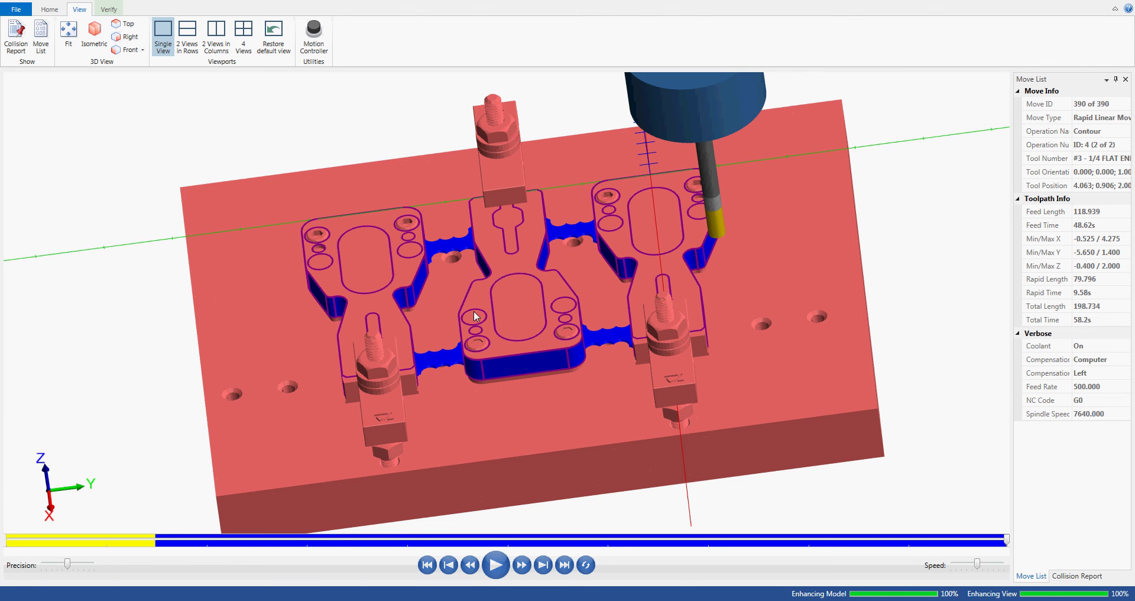
Leave the simulation and open the Tabs settings of the 4 - Contour (2D) toolpath.
{"action": "left_click", "coordinate": [1121, 7]}
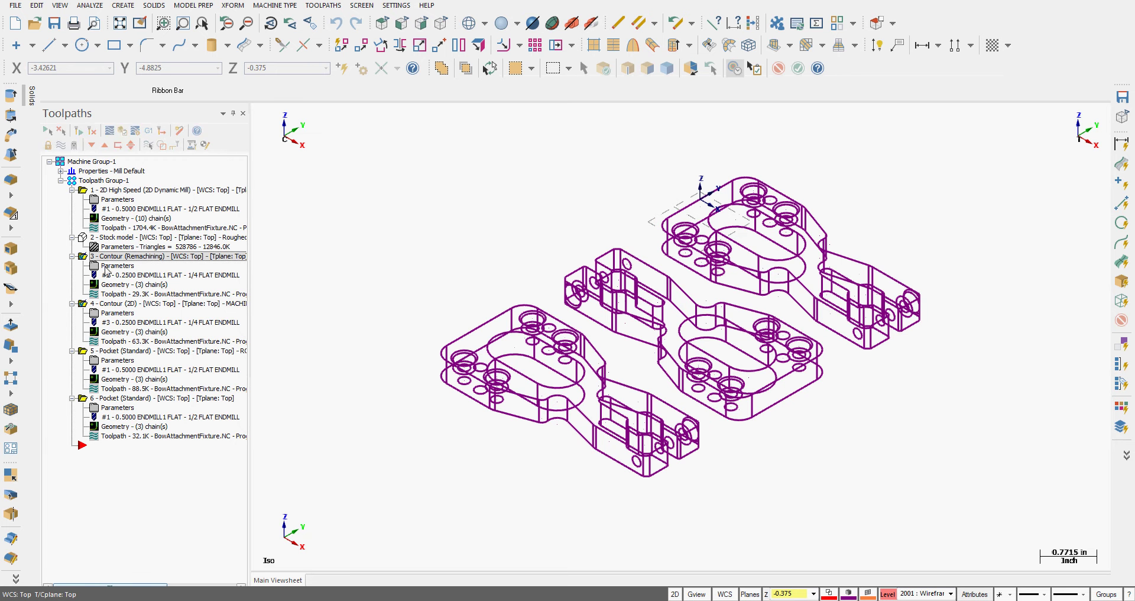
{"action": "left_click", "coordinate": [111, 315]}
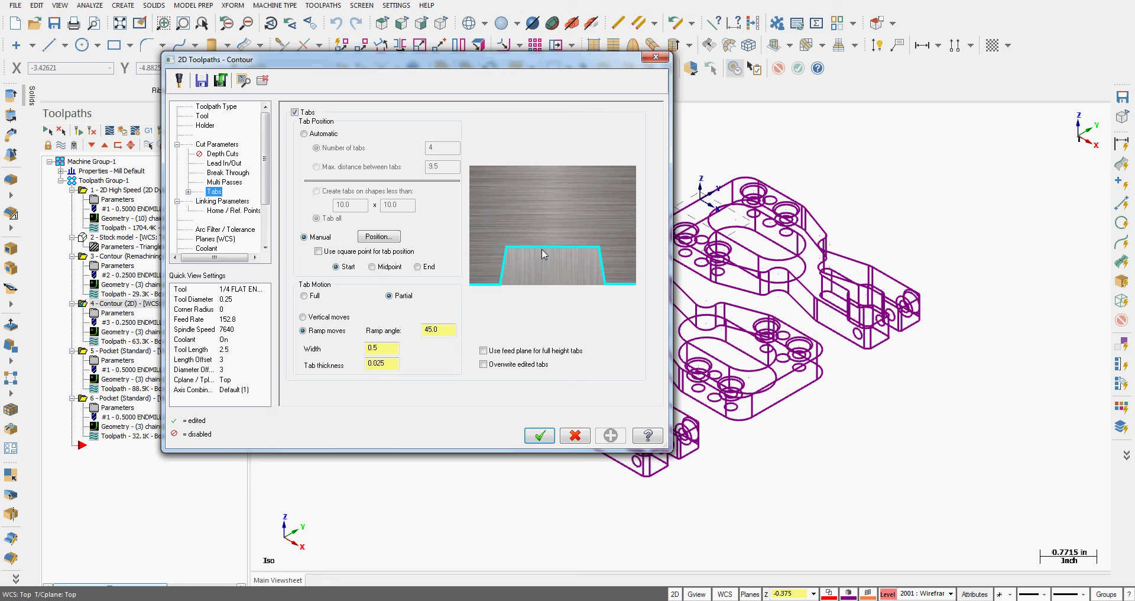
Try Full tab motion with vertical moves, and return to Partial tabs with ramp moves.
{"action": "left_click", "coordinate": [304, 296]}
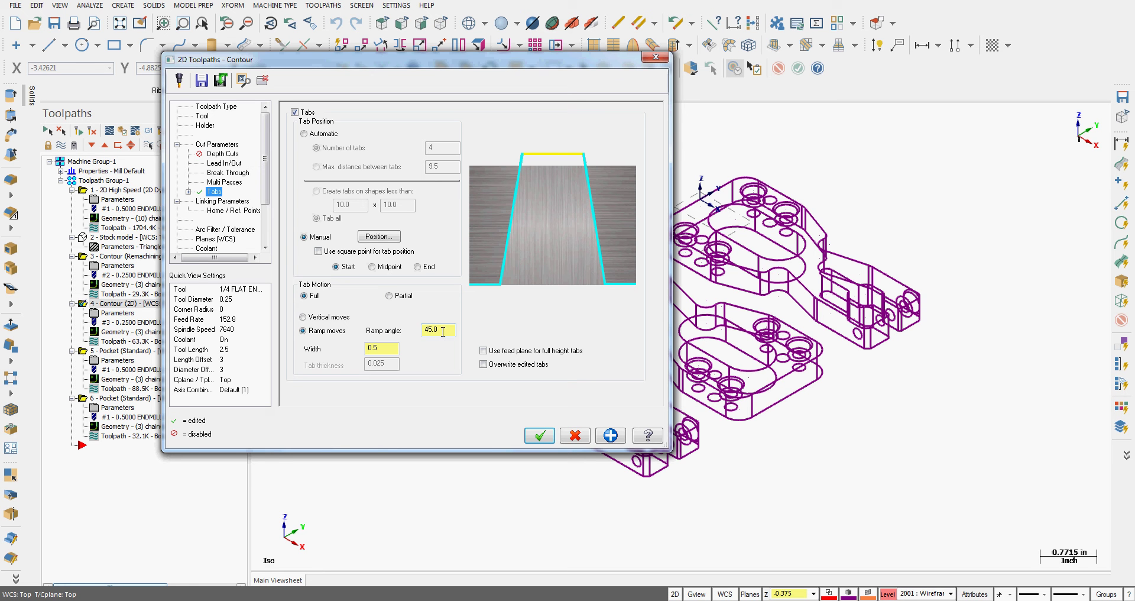
{"action": "left_click", "coordinate": [303, 318]}
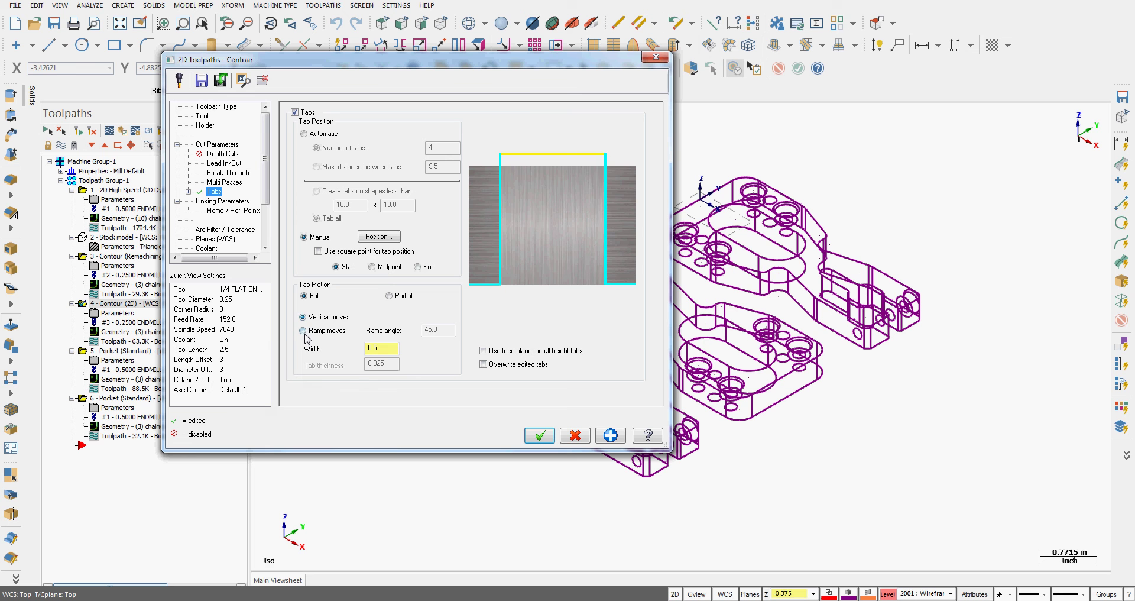
{"action": "left_click", "coordinate": [303, 332]}
{"action": "left_click", "coordinate": [389, 296]}
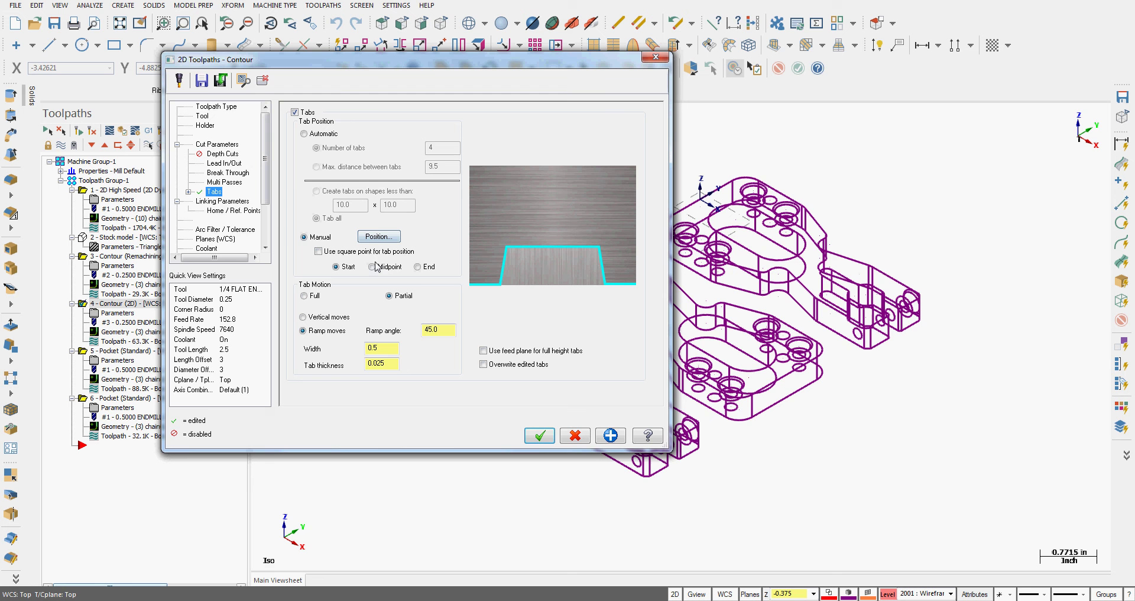
Manually place two tabs on the part farthest from the origin, at its narrow and wide ends facing the middle part.
{"action": "left_click", "coordinate": [378, 237]}
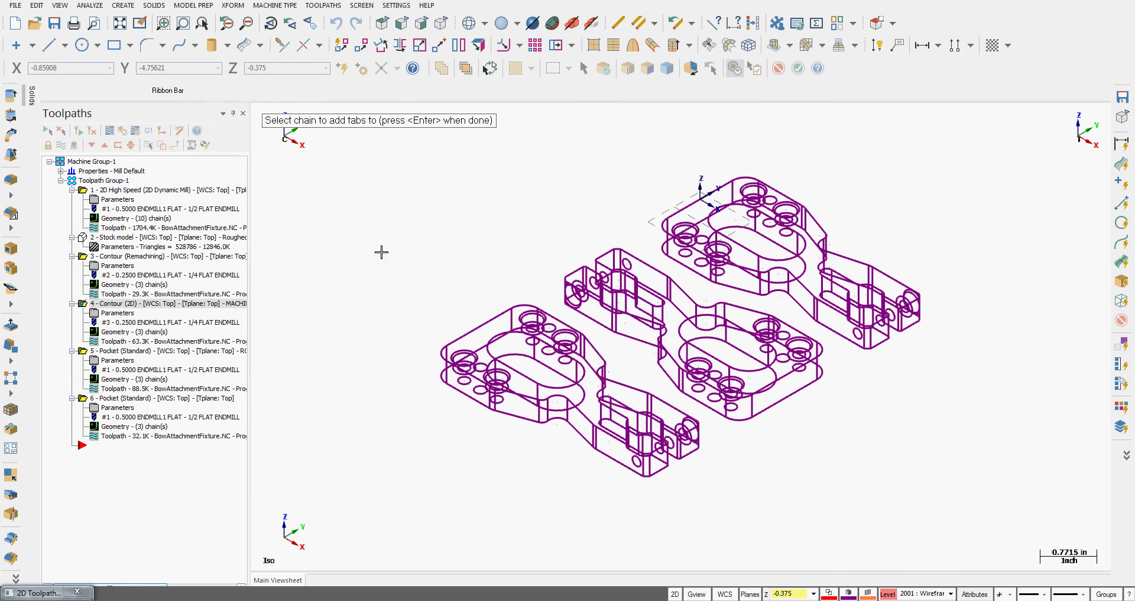
{"action": "key", "text": "alt+3"}
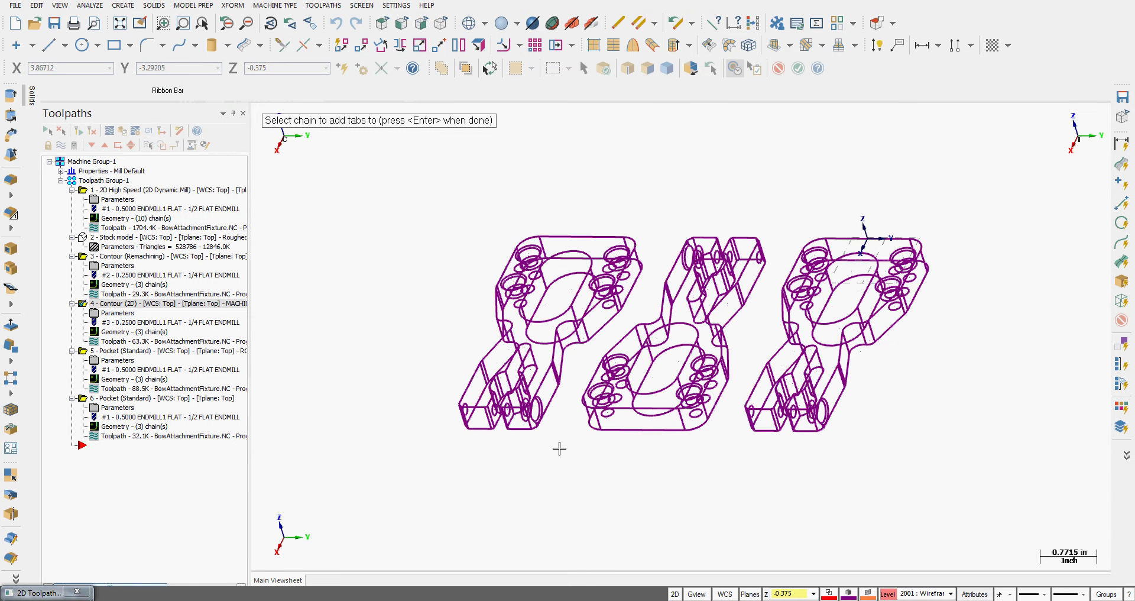
{"action": "left_click", "coordinate": [552, 407]}
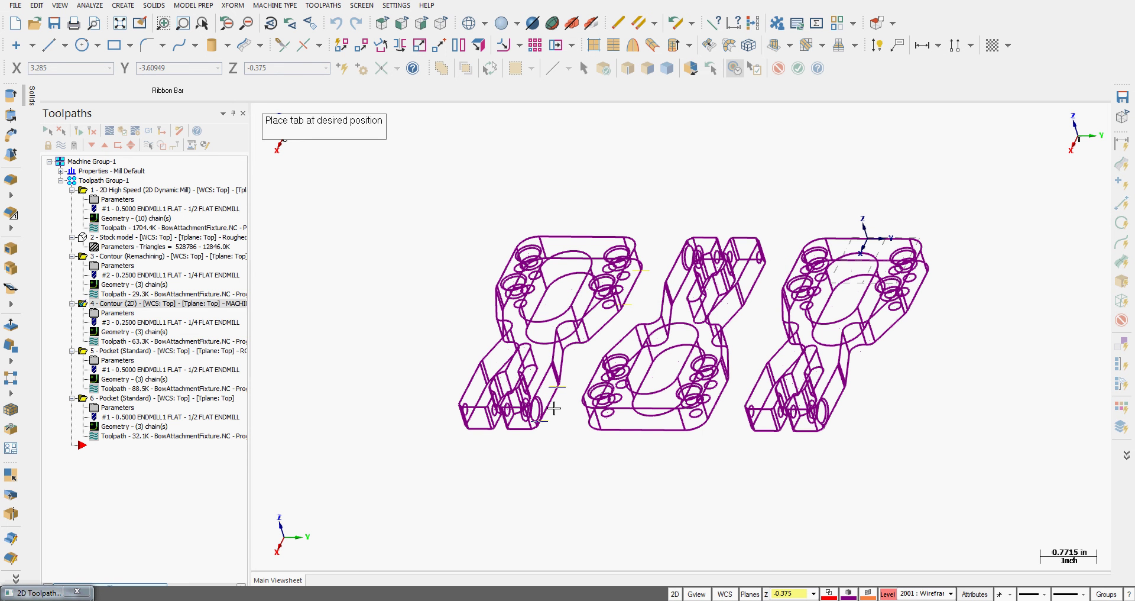
{"action": "left_click", "coordinate": [554, 408]}
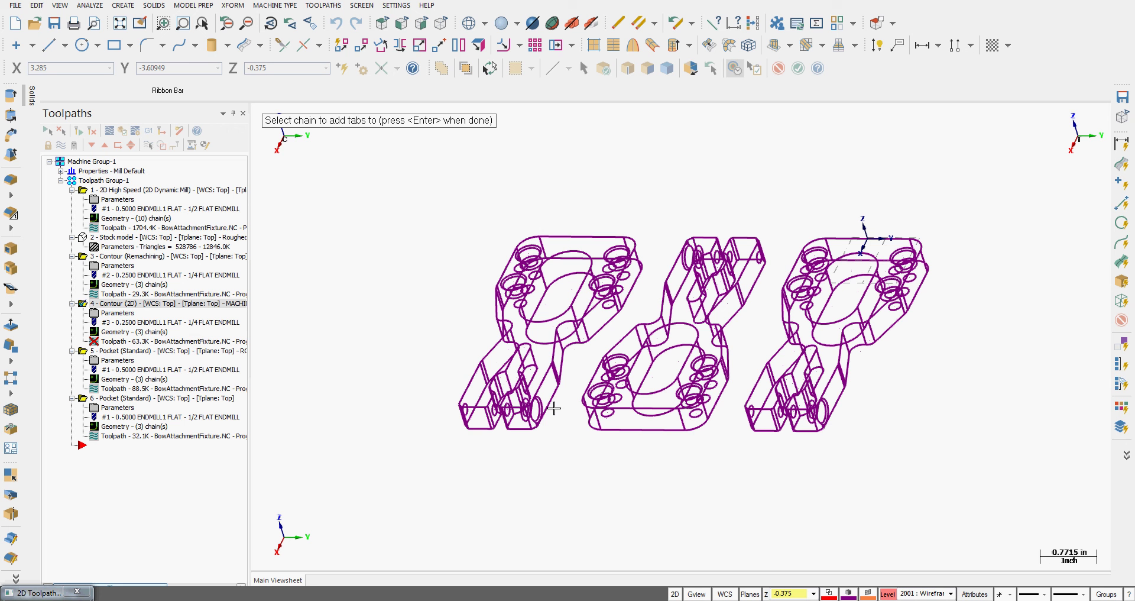
{"action": "left_click", "coordinate": [634, 291]}
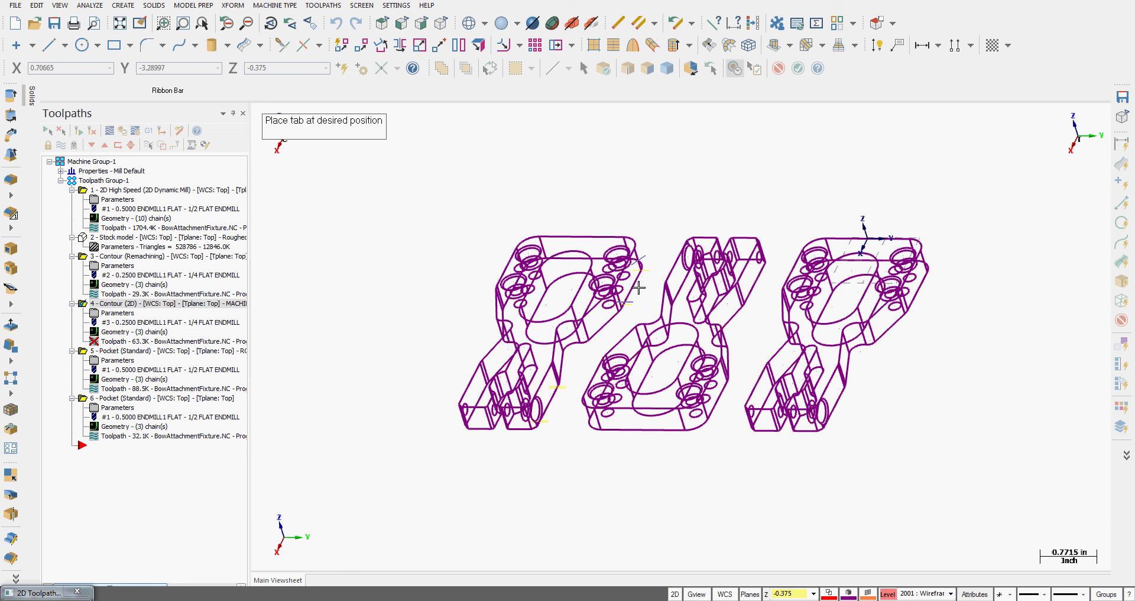
{"action": "left_click", "coordinate": [636, 291]}
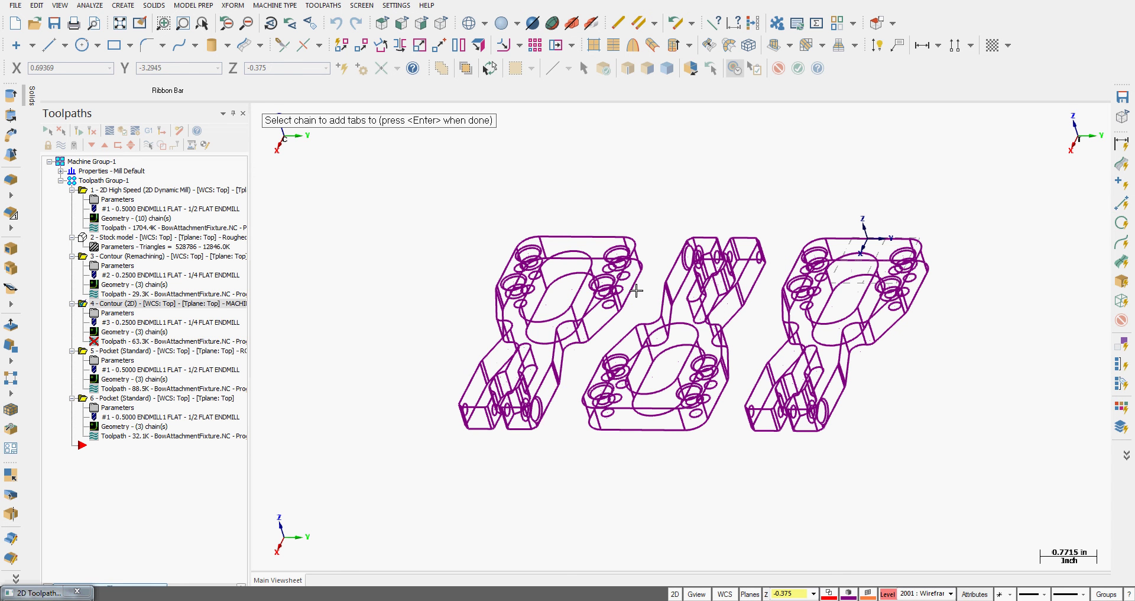
Place two tabs on the middle part's side facing away from the origin, at its narrow and wide ends.
{"action": "middle_click_drag", "start_coordinate": [650, 289], "coordinate": [665, 291]}
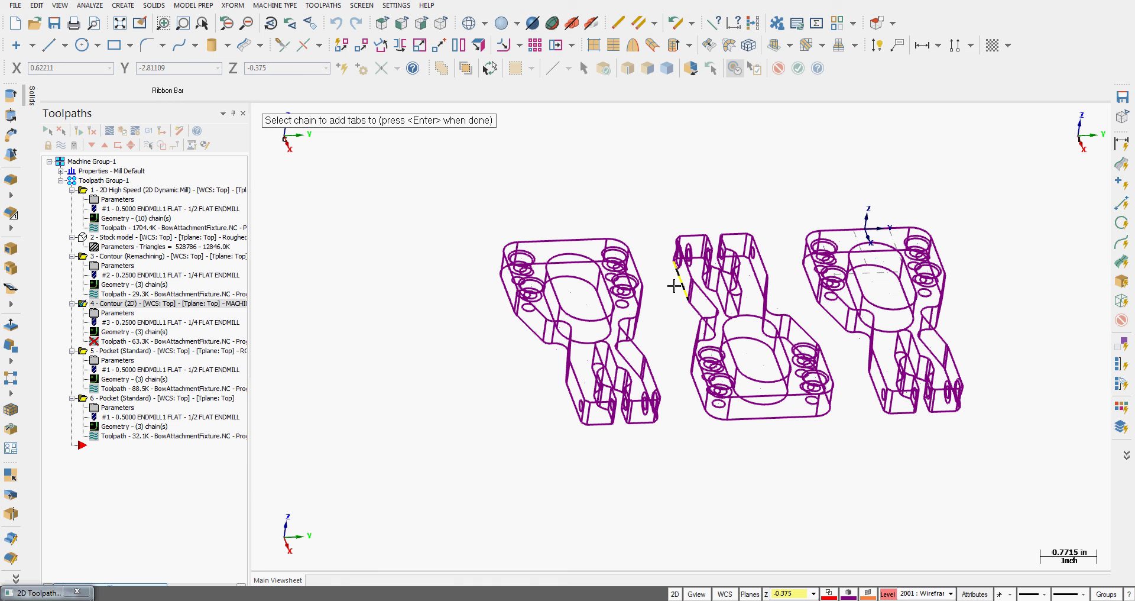
{"action": "left_click", "coordinate": [675, 284]}
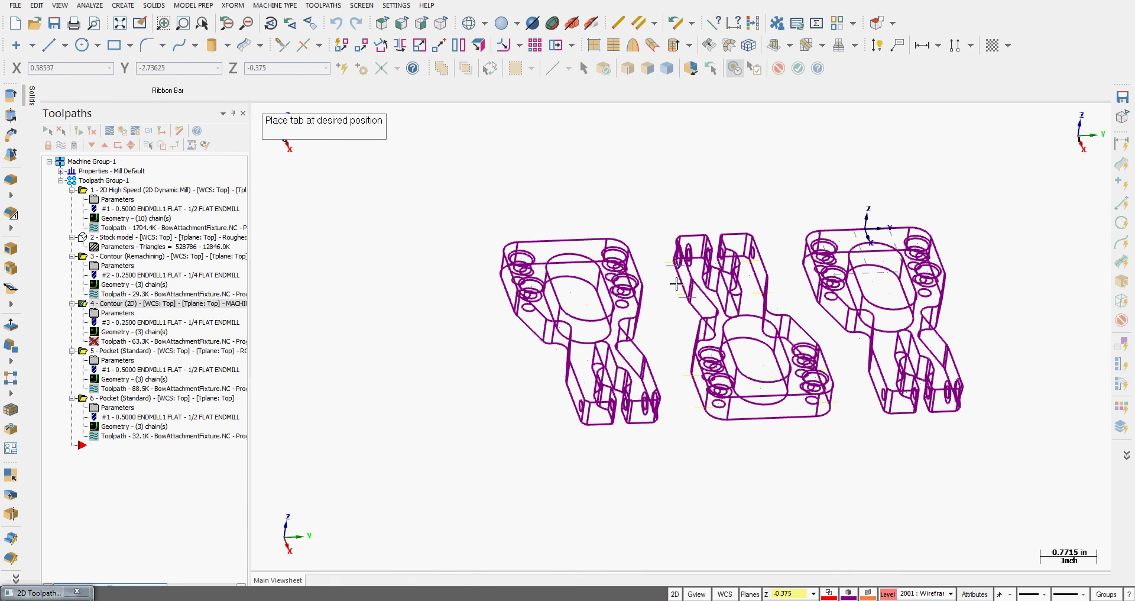
{"action": "left_click", "coordinate": [676, 284]}
{"action": "left_click", "coordinate": [691, 392]}
{"action": "left_click", "coordinate": [692, 392]}
Place two tabs on the middle part's side facing the part at the origin, at its narrow and wide ends.
{"action": "middle_click_drag", "start_coordinate": [793, 401], "coordinate": [769, 401]}
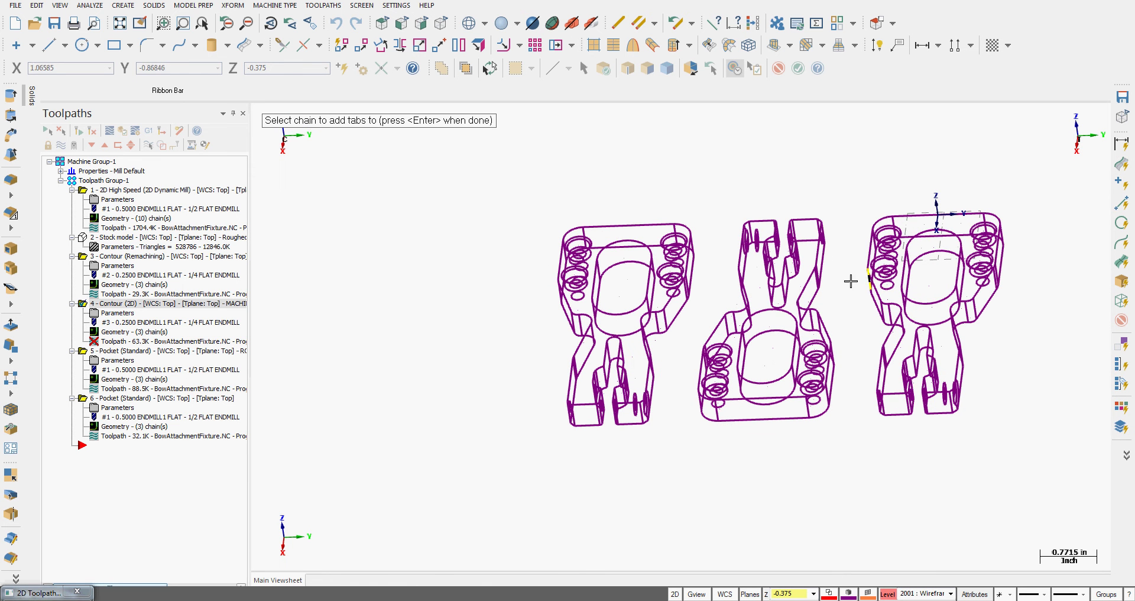
{"action": "left_click", "coordinate": [823, 266]}
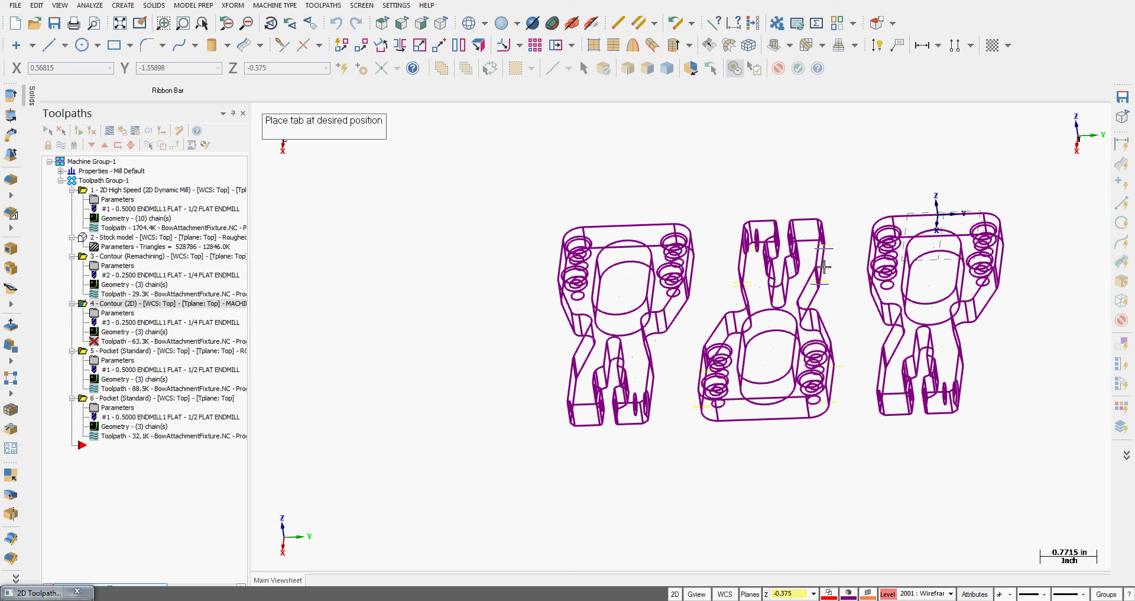
{"action": "left_click", "coordinate": [824, 266]}
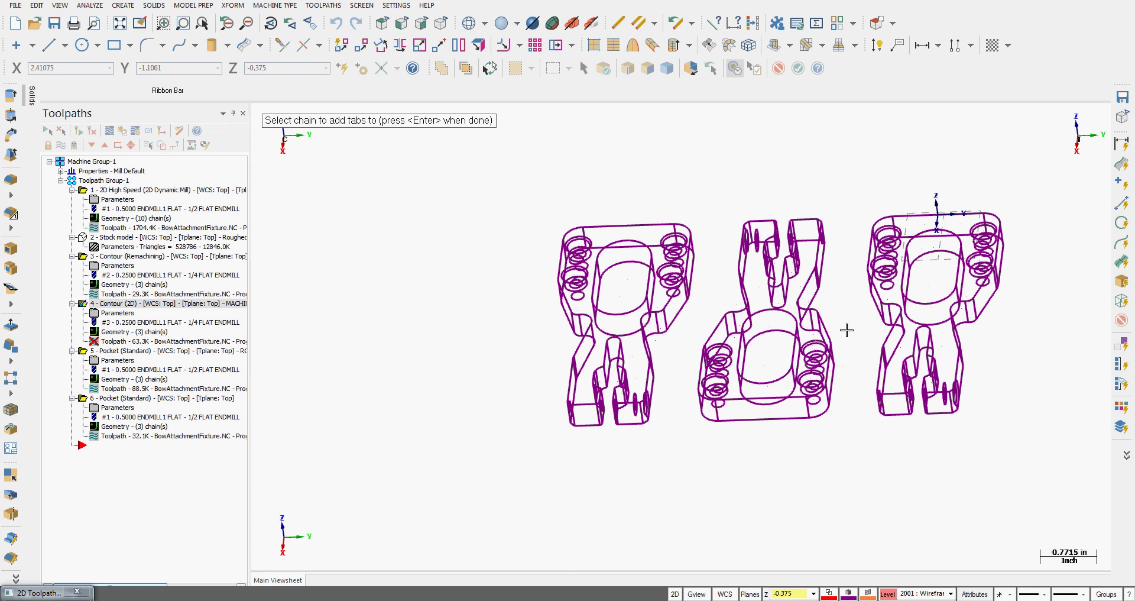
{"action": "left_click", "coordinate": [842, 375]}
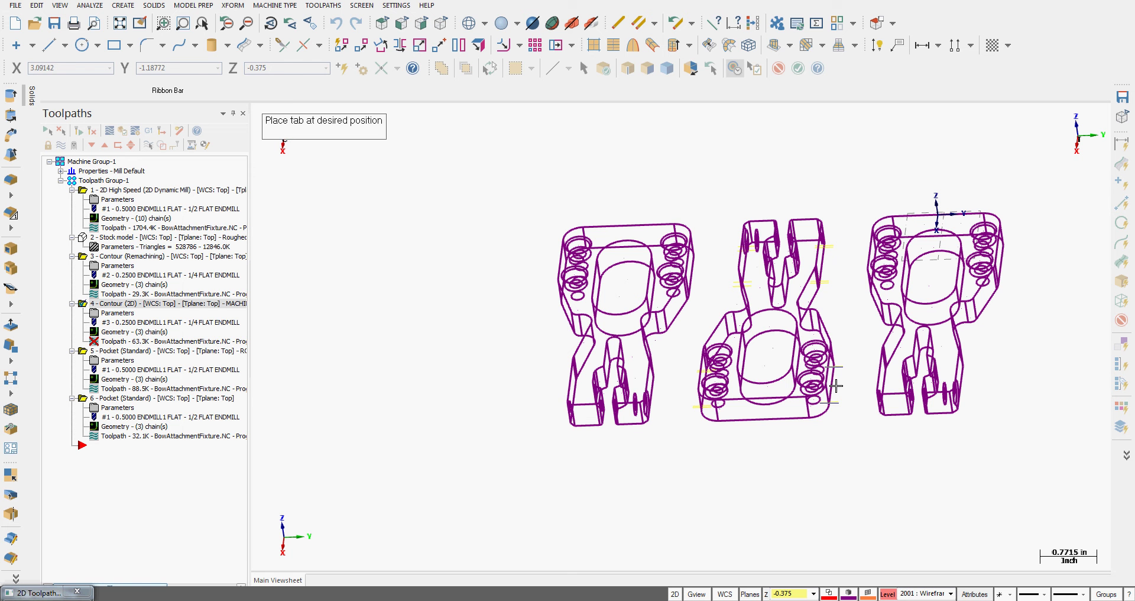
{"action": "left_click", "coordinate": [836, 386]}
Place two tabs on the origin part's side facing the middle part, at its narrow and wide ends, and finish tab placement.
{"action": "middle_click_drag", "start_coordinate": [857, 385], "coordinate": [893, 378]}
{"action": "left_click", "coordinate": [898, 379]}
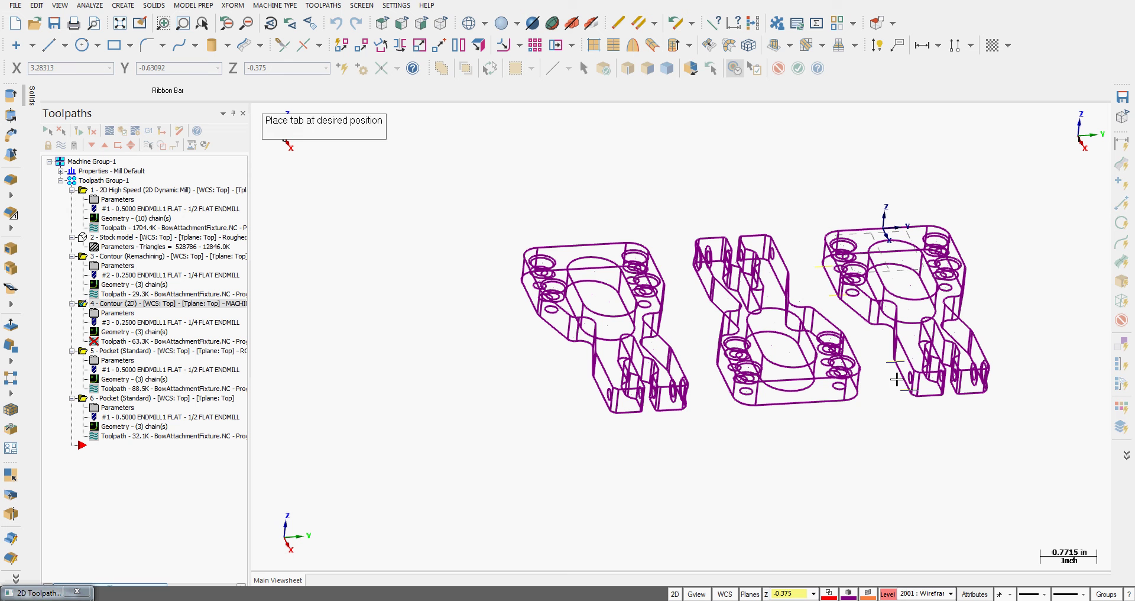
{"action": "left_click", "coordinate": [897, 379]}
{"action": "left_click", "coordinate": [823, 278]}
{"action": "left_click", "coordinate": [825, 282]}
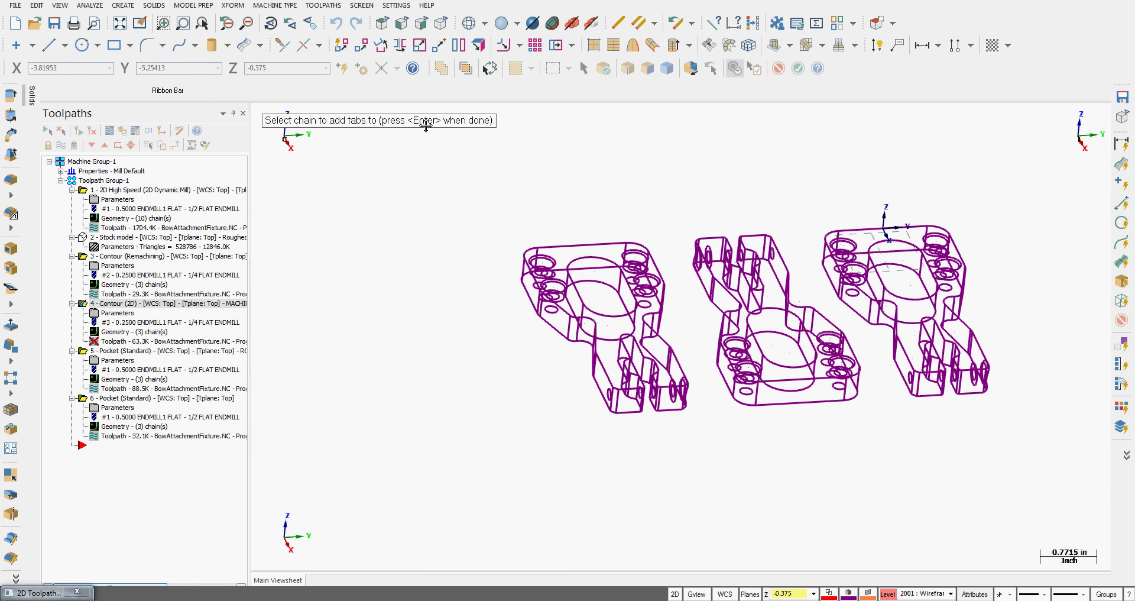
{"action": "key", "text": "Return"}
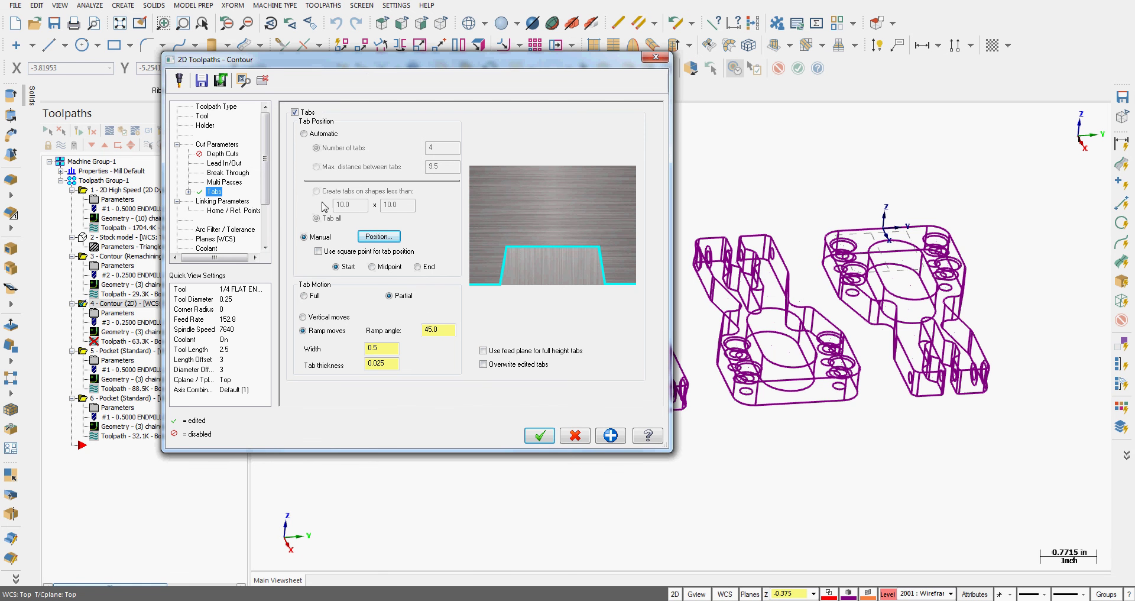
Try the automatic tab options for number, maximum distance and shape size, and return the tab position to Manual.
{"action": "left_click", "coordinate": [304, 134]}
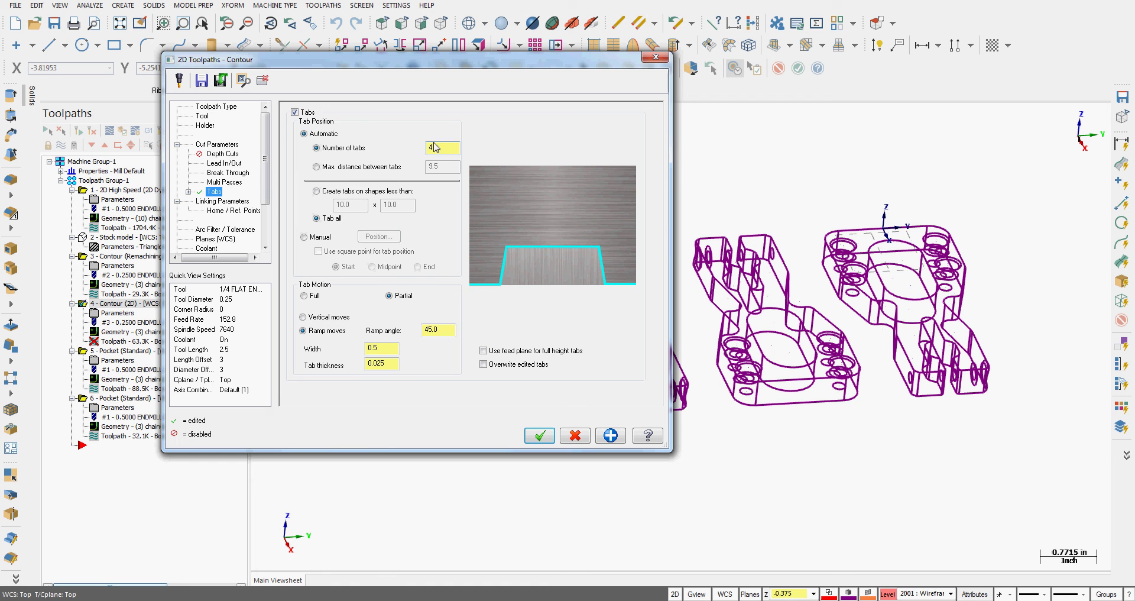
{"action": "left_click", "coordinate": [317, 167]}
{"action": "left_click", "coordinate": [317, 149]}
{"action": "left_click", "coordinate": [317, 191]}
{"action": "left_click", "coordinate": [317, 218]}
{"action": "left_click", "coordinate": [305, 238]}
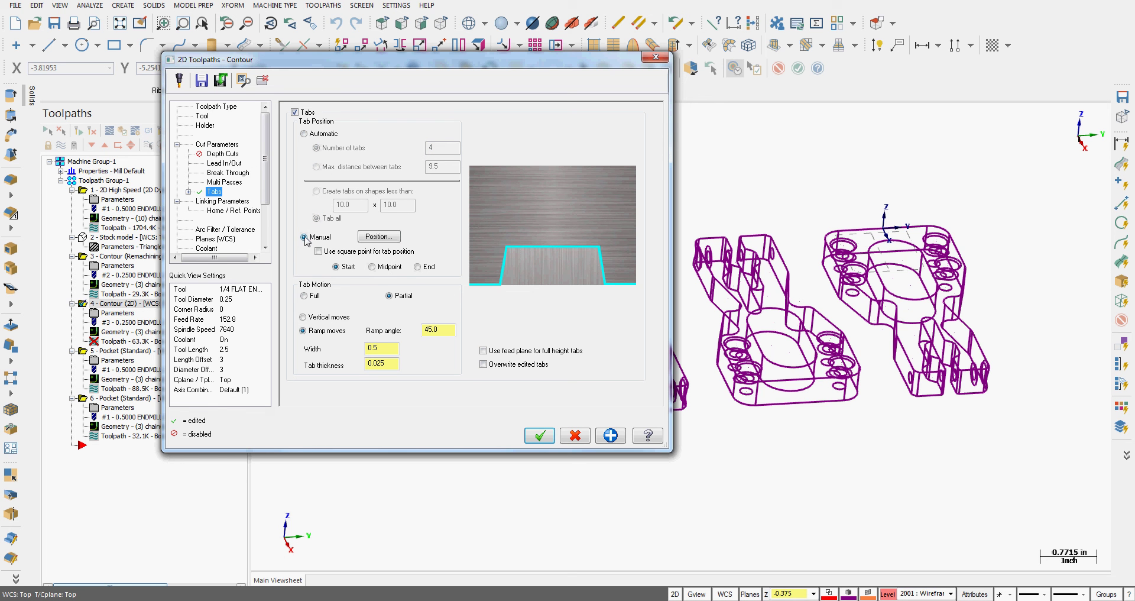